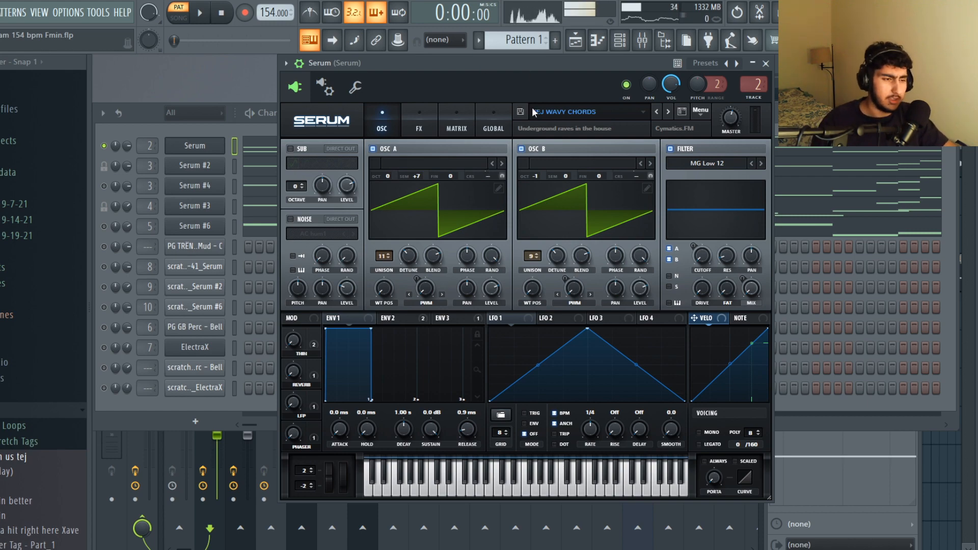
Review the oscillator and effects settings of the Serum patch TEJ WAVY CHORDS
{"action": "left_click_drag", "start_coordinate": [541, 63], "coordinate": [548, 83]}
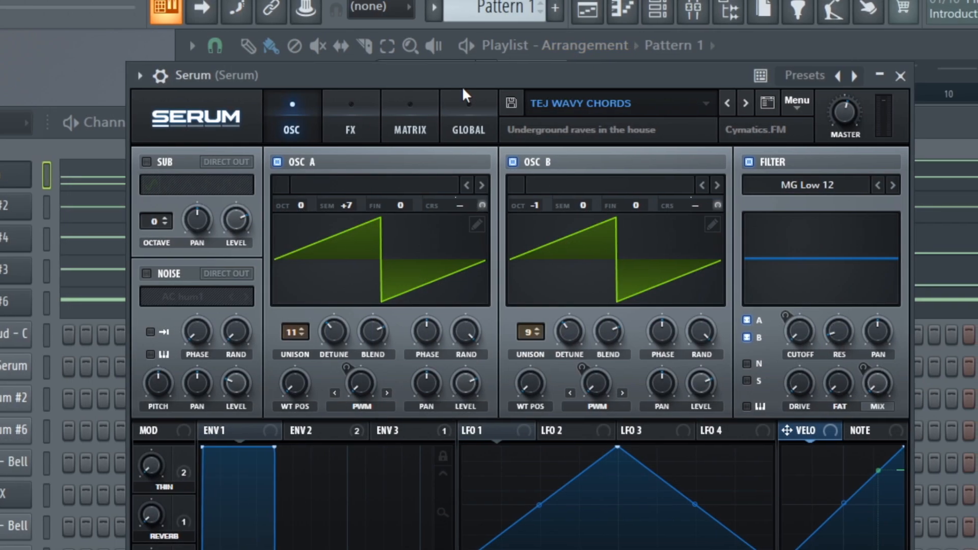
{"action": "left_click", "coordinate": [350, 102]}
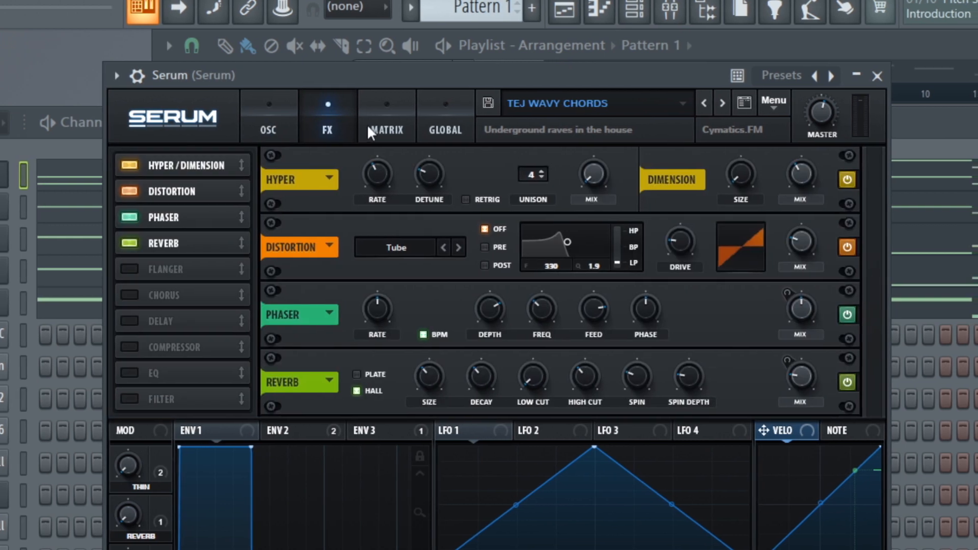
{"action": "left_click", "coordinate": [288, 117]}
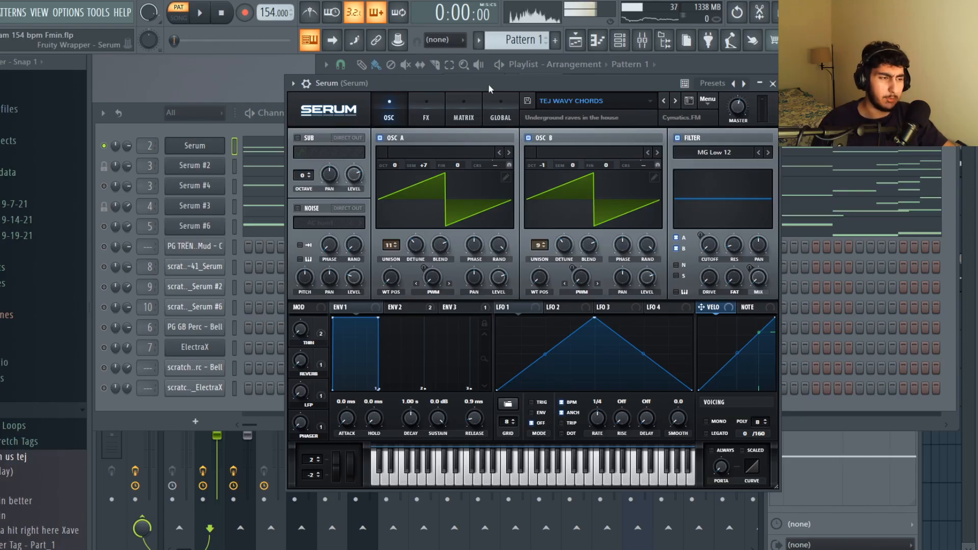
{"action": "left_click", "coordinate": [426, 109]}
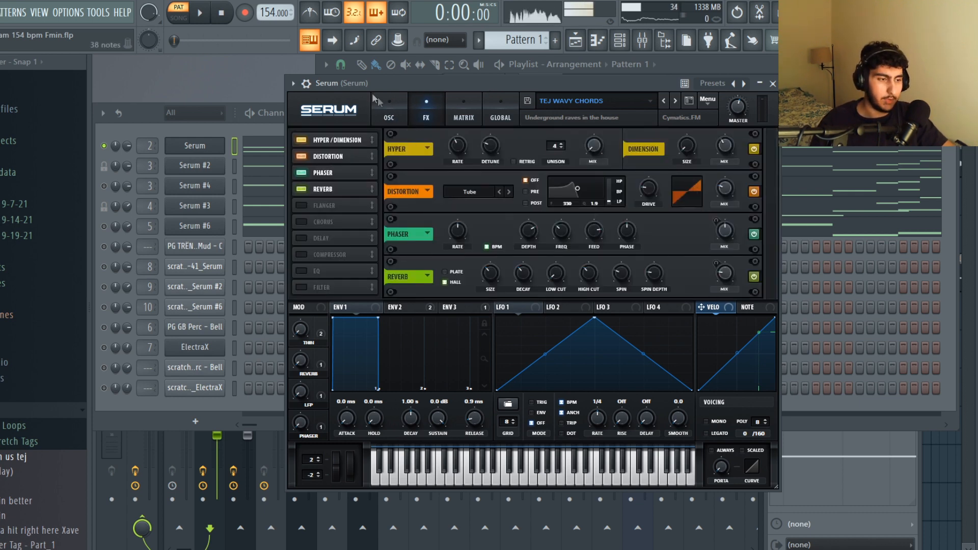
Open the Serum channel's notes in the piano roll and highlight the upper notes, the lower notes and the long F#4–C#4 pairs
{"action": "key", "text": "F7"}
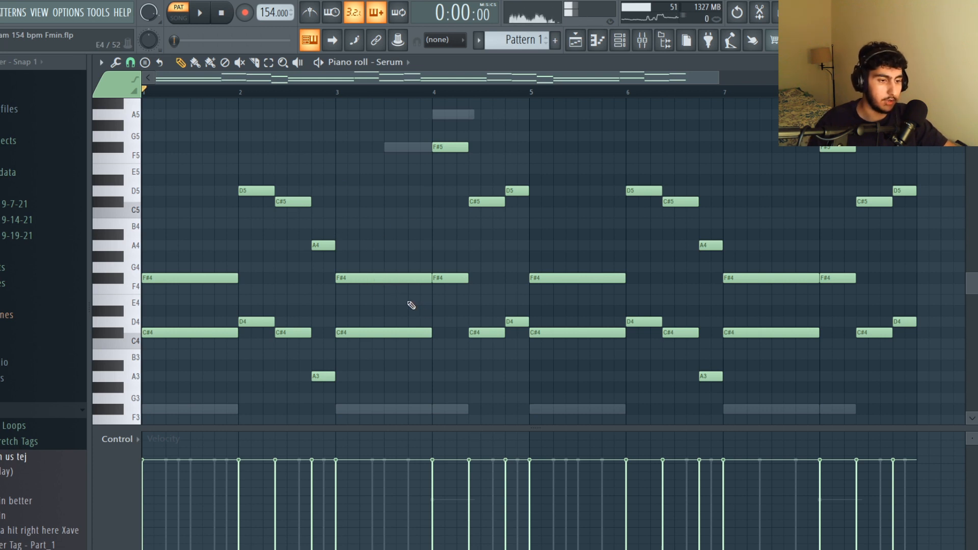
{"action": "key", "text": "ctrl+z"}
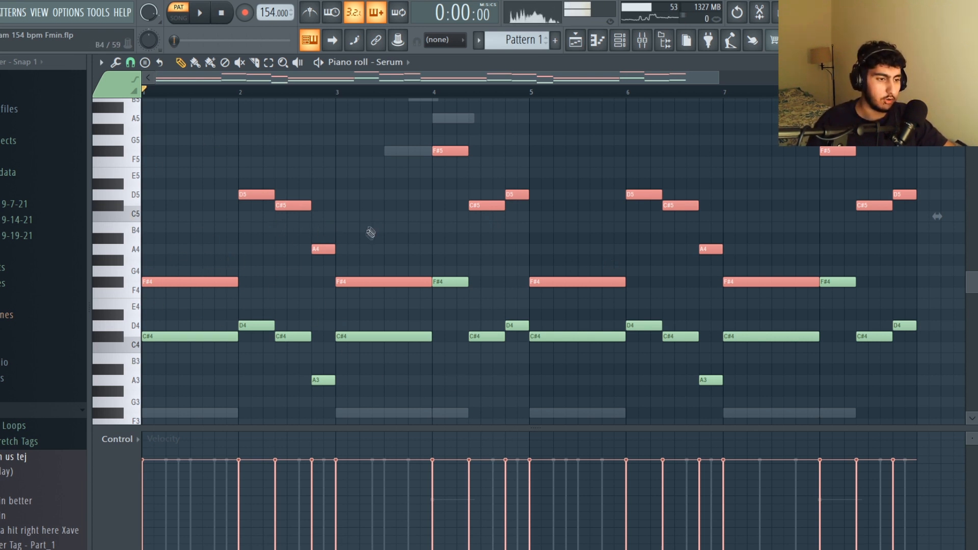
{"action": "key", "text": "ctrl+d"}
{"action": "left_click_drag", "start_coordinate": [402, 397], "coordinate": [265, 320]}
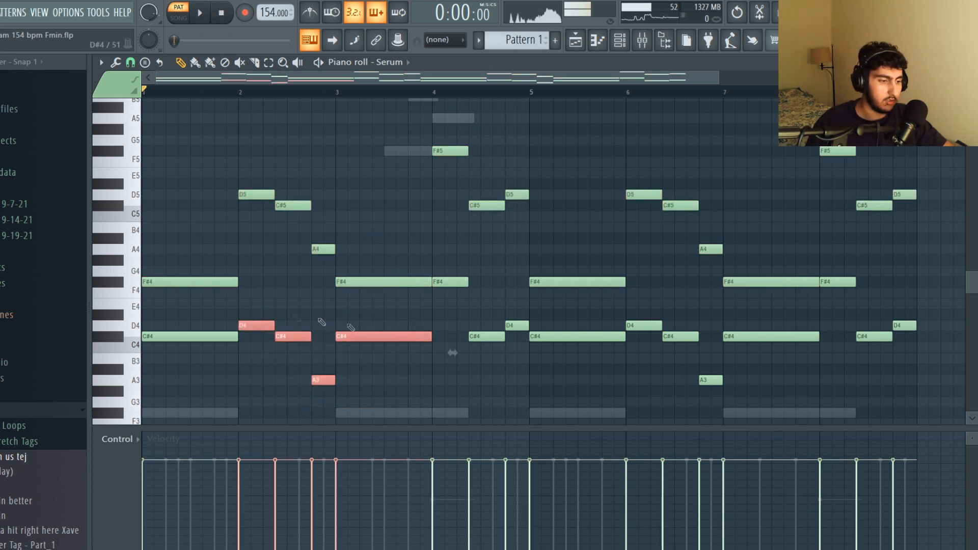
{"action": "left_click_drag", "start_coordinate": [521, 347], "coordinate": [447, 271]}
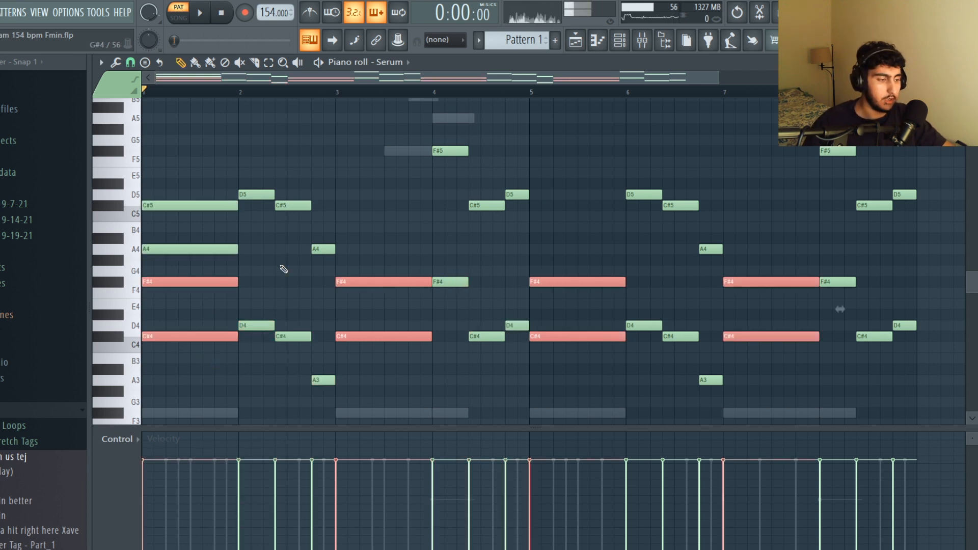
{"action": "key", "text": "ctrl+d"}
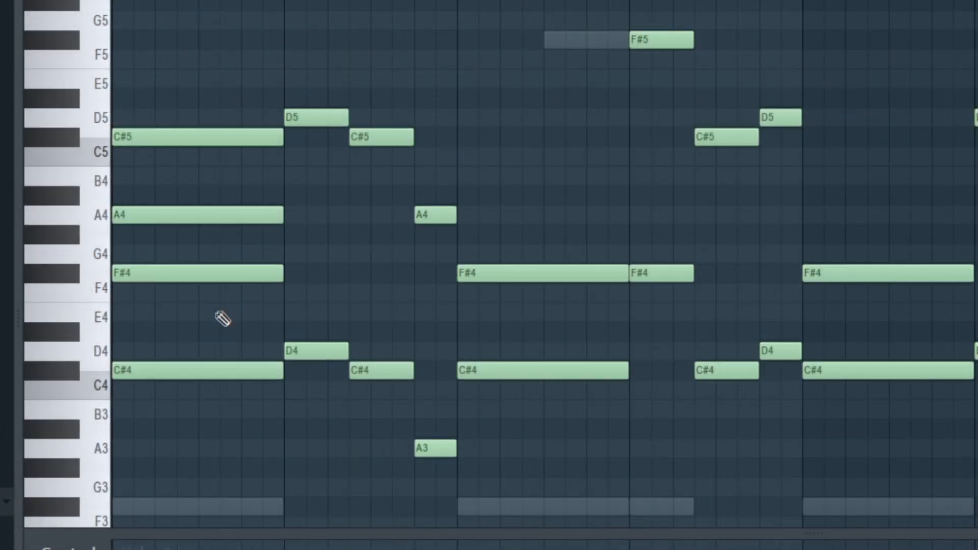
Remove the A4 and C#5 notes from the first bar's chord, leaving F#4 and C#4, and play the pattern
{"action": "left_click_drag", "start_coordinate": [222, 319], "coordinate": [227, 35]}
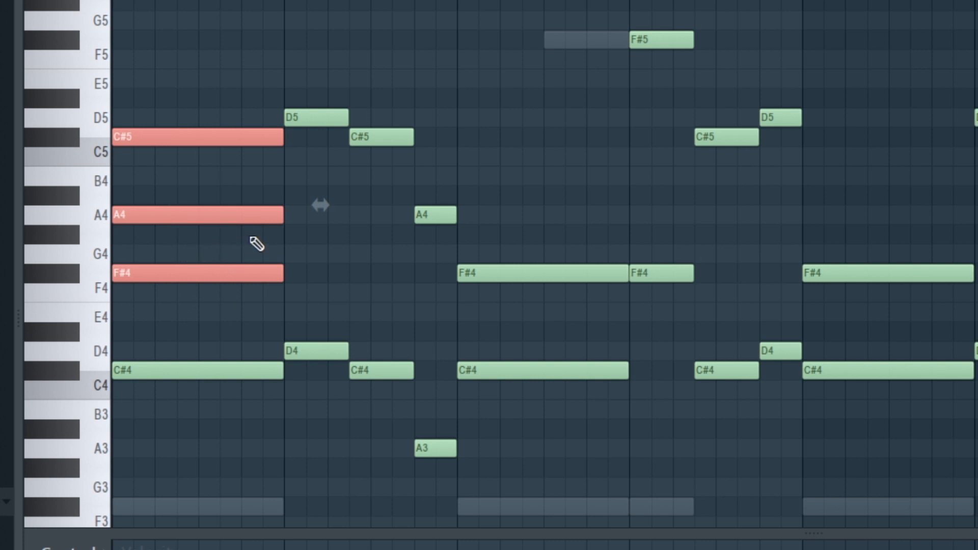
{"action": "key", "text": "ctrl+d"}
{"action": "right_click", "coordinate": [253, 215]}
{"action": "left_click_drag", "start_coordinate": [247, 203], "coordinate": [170, 97]}
{"action": "key", "text": "ctrl+Down"}
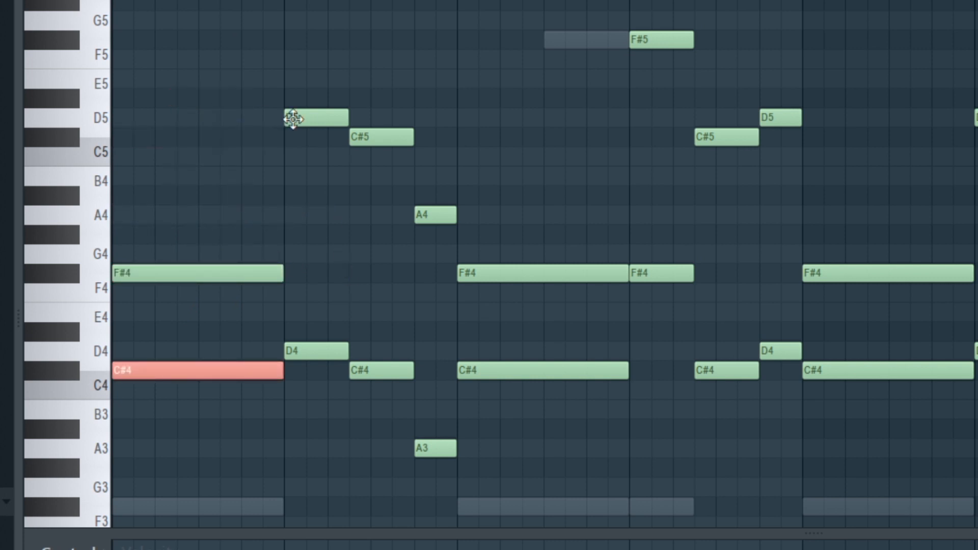
{"action": "key", "text": "space"}
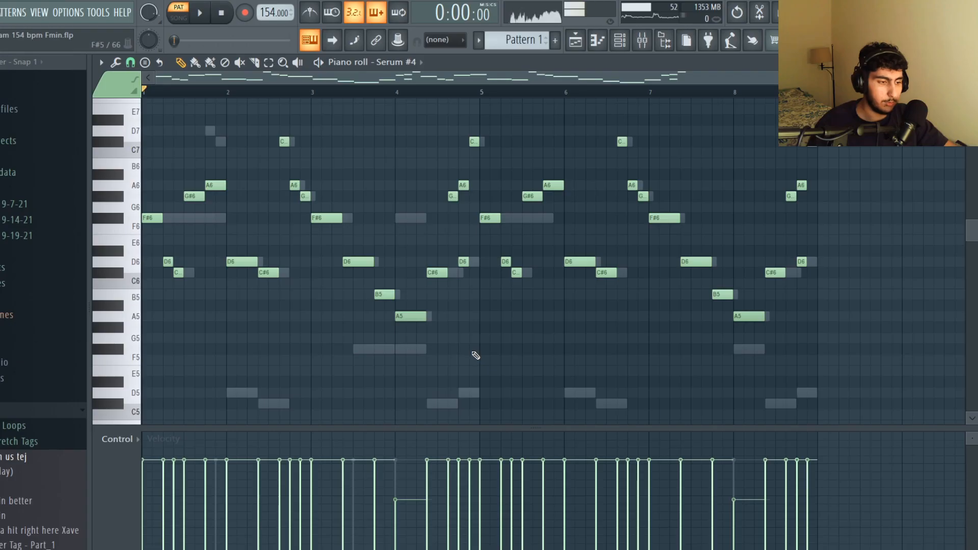
Examine the Serum #4 melody by highlighting its first four bars and the F#6 notes starting bars 1, 3, 5 and 7
{"action": "left_click_drag", "start_coordinate": [472, 353], "coordinate": [263, 185]}
{"action": "scroll", "coordinate": [263, 186], "scroll_direction": "down", "scroll_amount": 3}
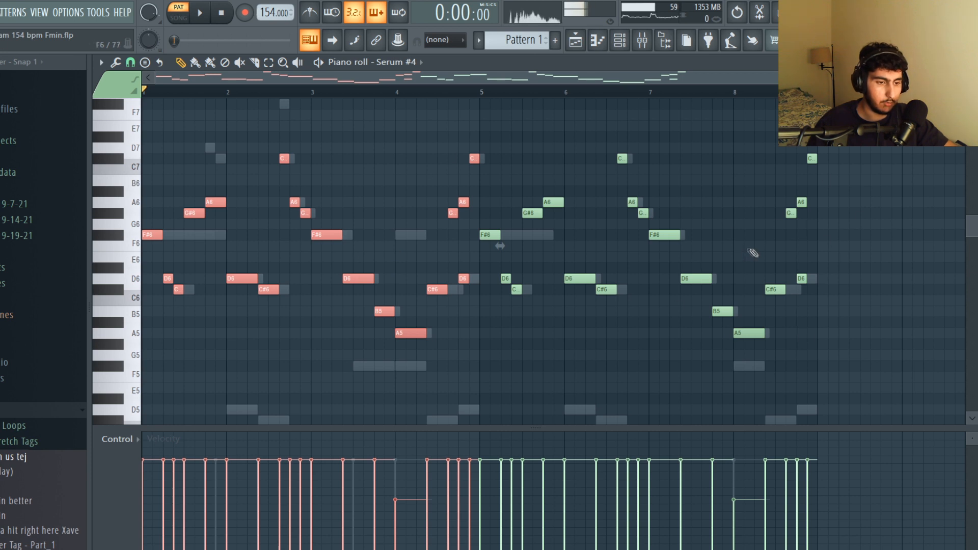
{"action": "key", "text": "ctrl+d"}
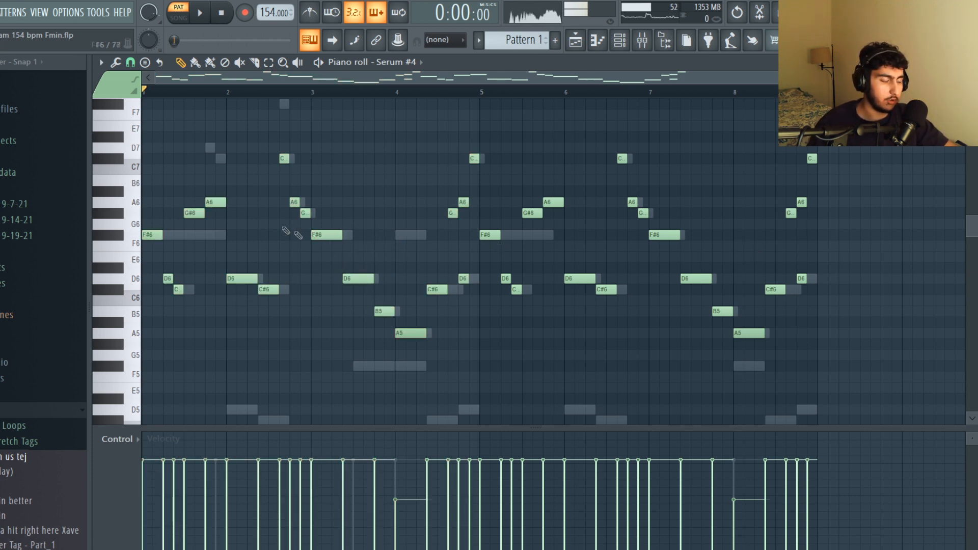
{"action": "scroll", "coordinate": [259, 235], "scroll_direction": "up", "scroll_amount": 1}
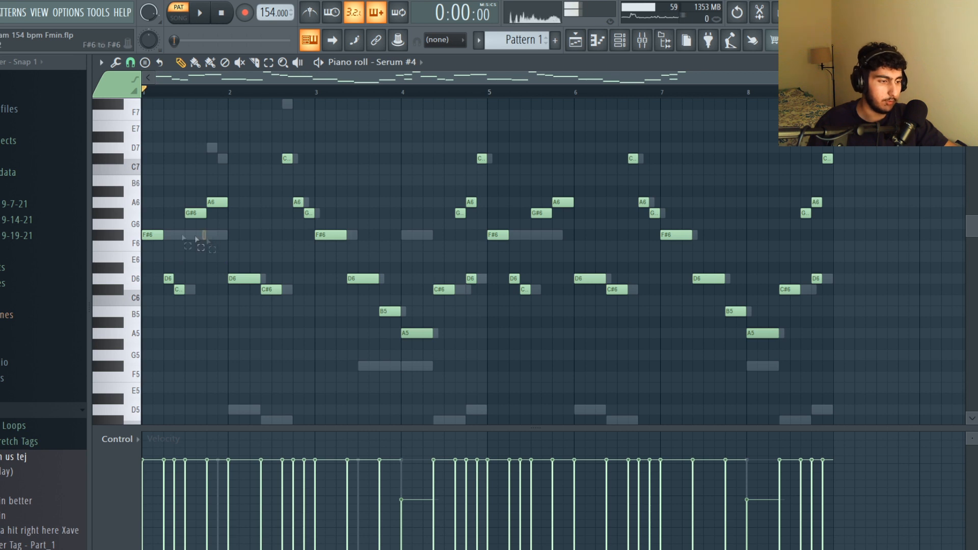
{"action": "left_click", "coordinate": [345, 235]}
{"action": "left_click", "coordinate": [667, 235]}
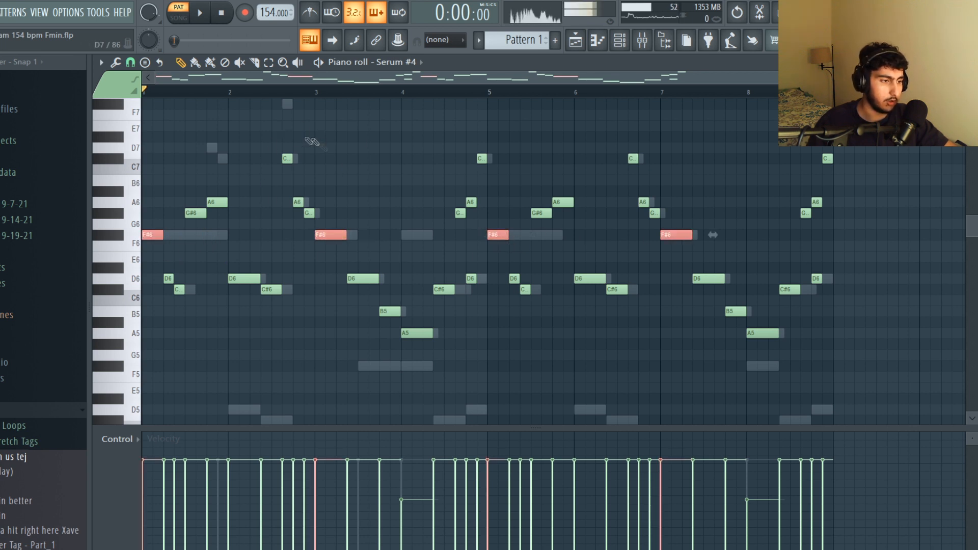
Listen to the Serum #4 melody and the low line built around F#3, C#3, D3 and A3
{"action": "key", "text": "space"}
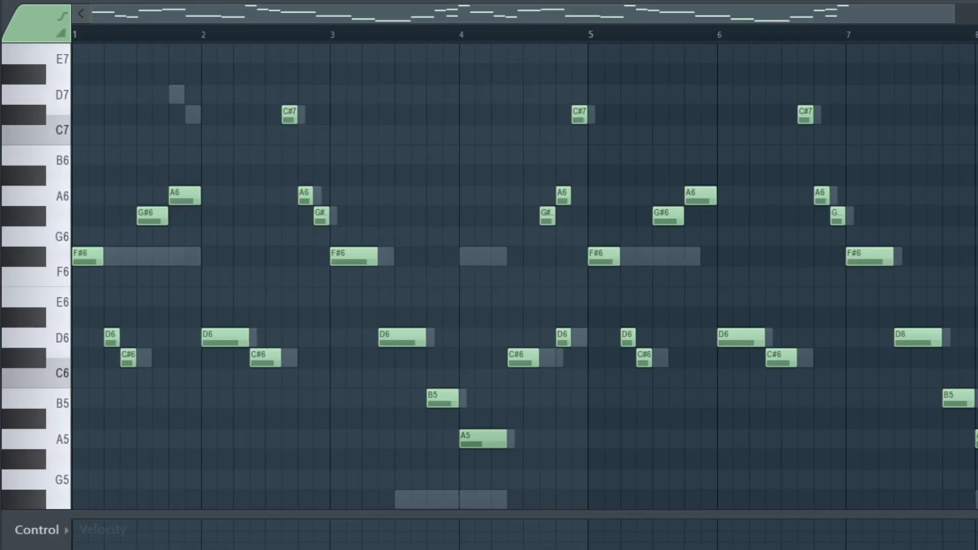
{"action": "key", "text": "space"}
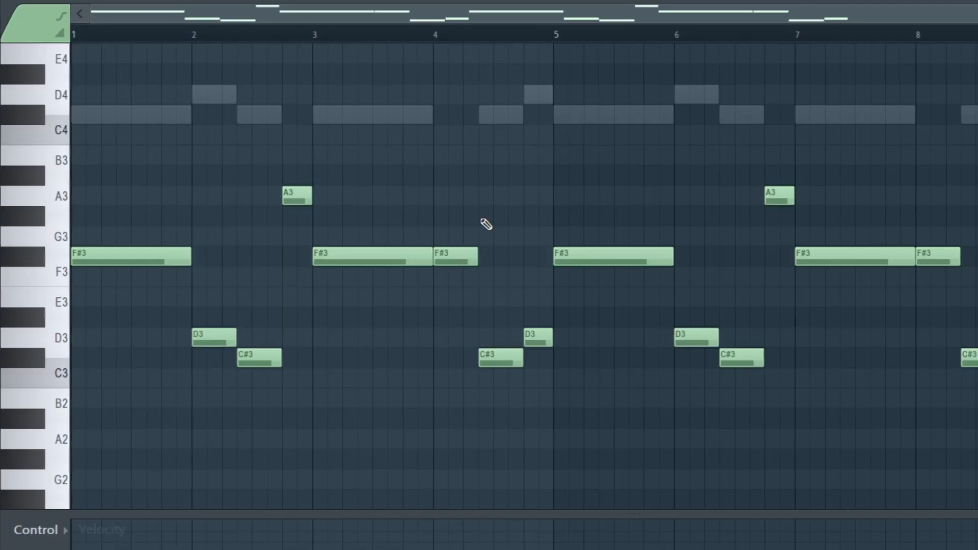
{"action": "key", "text": "space"}
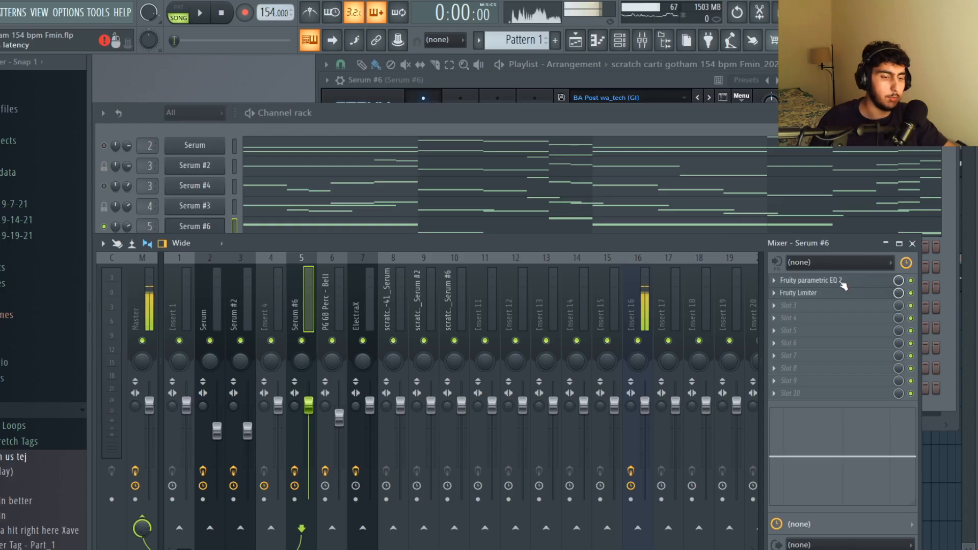
Inspect the Fruity Parametric EQ 2 curve on the Serum #6 mixer track and close it
{"action": "left_click", "coordinate": [841, 282]}
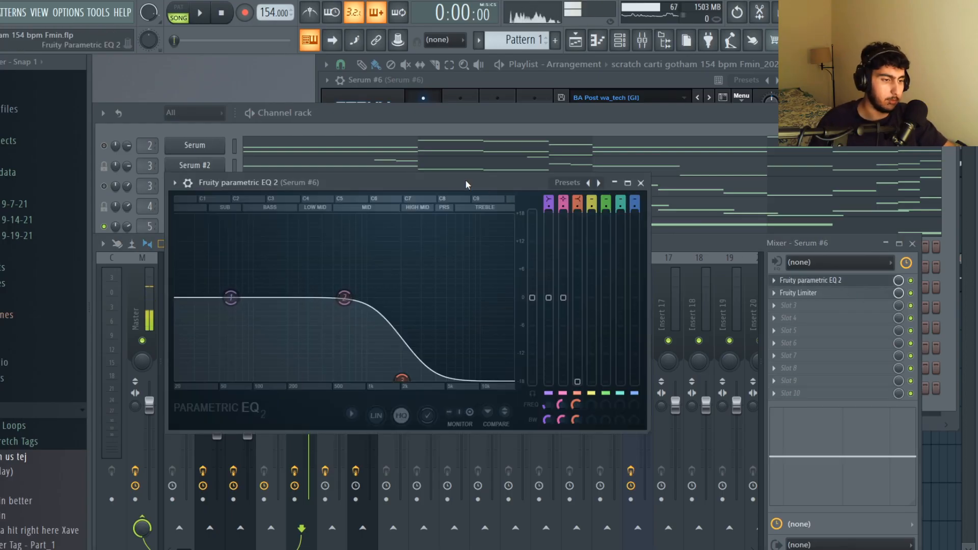
{"action": "left_click_drag", "start_coordinate": [466, 184], "coordinate": [527, 160]}
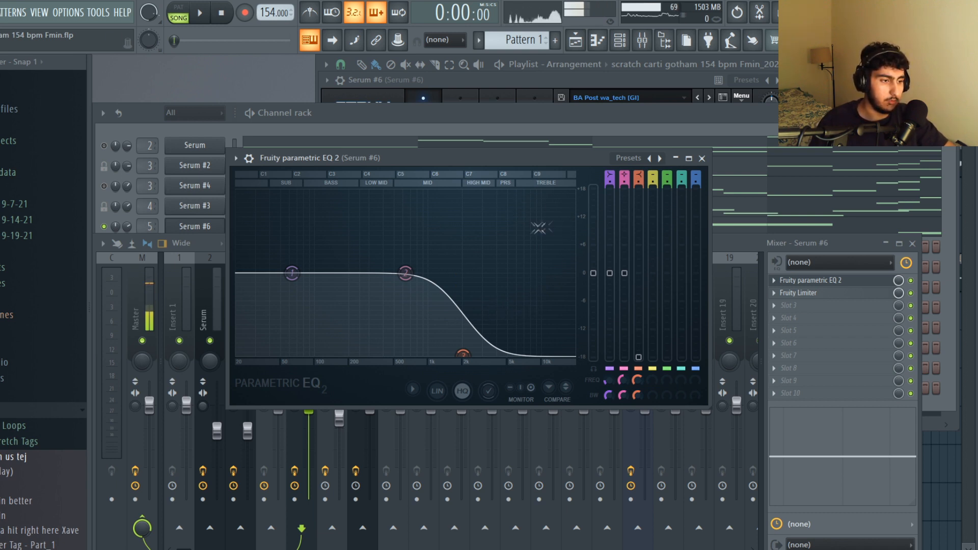
{"action": "left_click", "coordinate": [702, 159]}
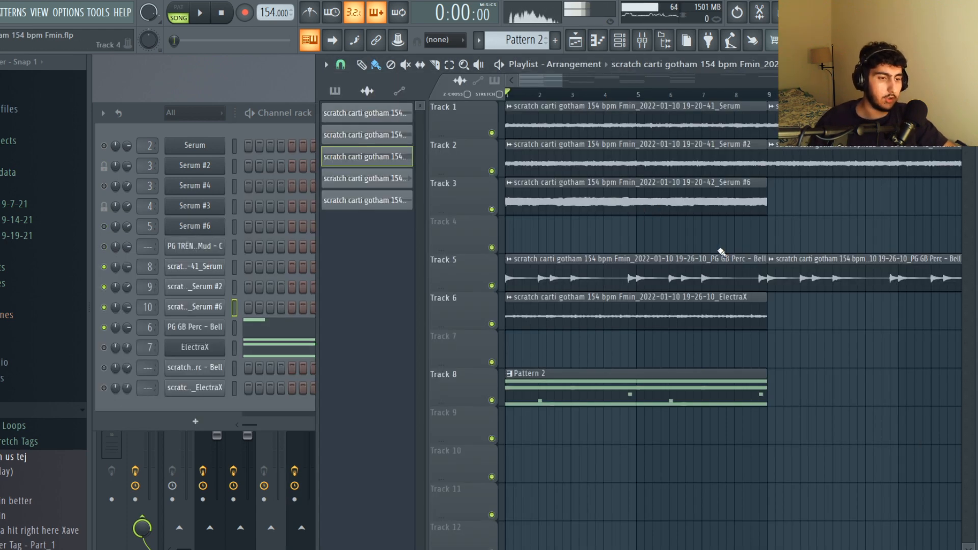
Review the bounced Serum clips on playlist tracks 1–3, including the first clip's settings, and highlight the bell and ElectraX clips
{"action": "left_click_drag", "start_coordinate": [720, 251], "coordinate": [614, 104]}
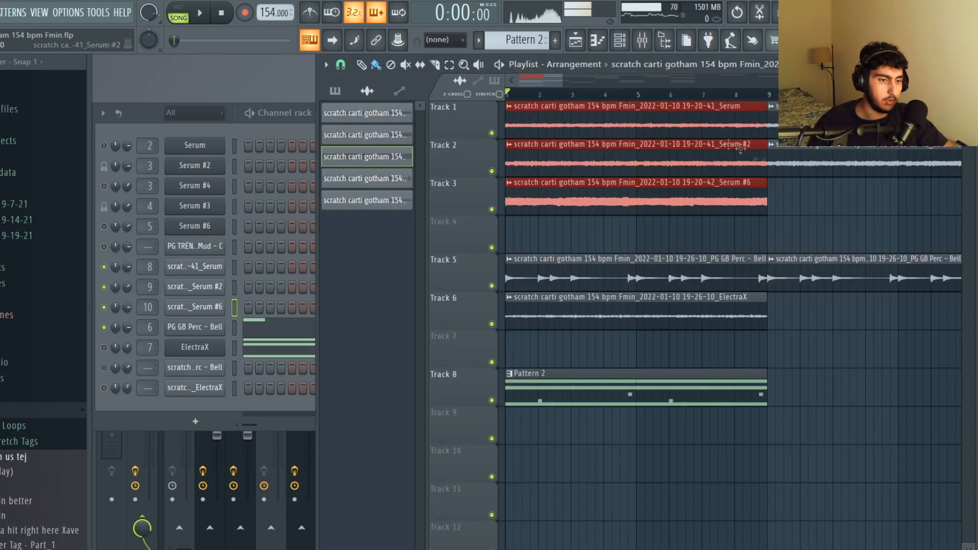
{"action": "double_click", "coordinate": [709, 133]}
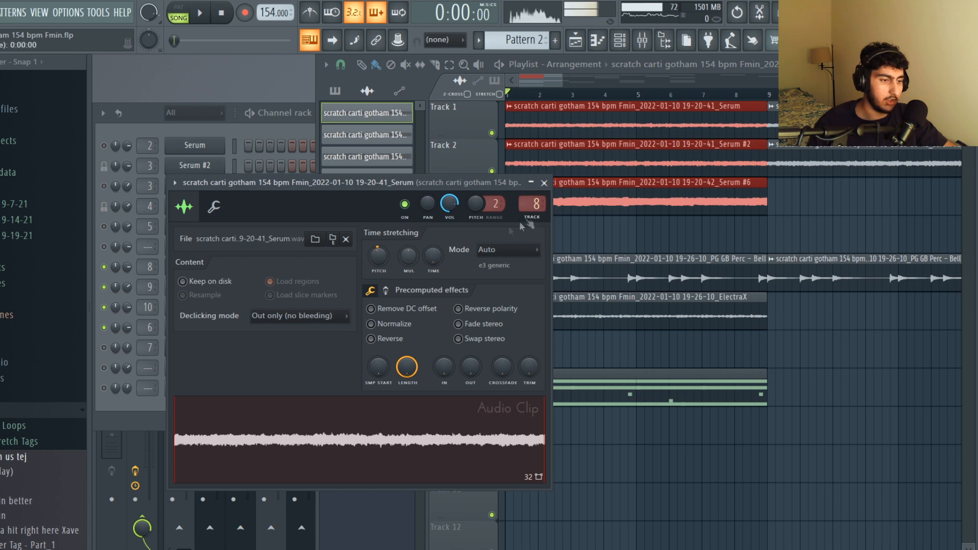
{"action": "left_click", "coordinate": [544, 182]}
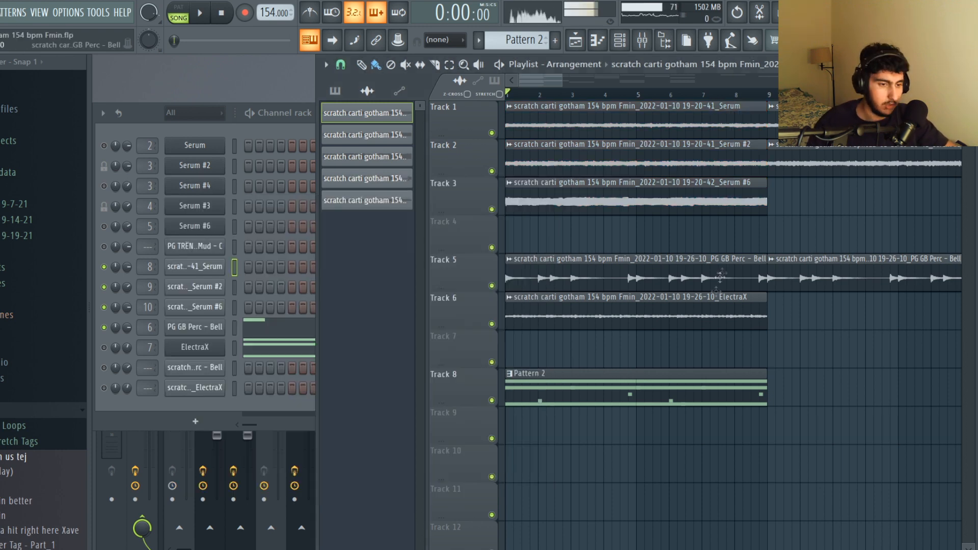
{"action": "left_click_drag", "start_coordinate": [713, 367], "coordinate": [618, 213]}
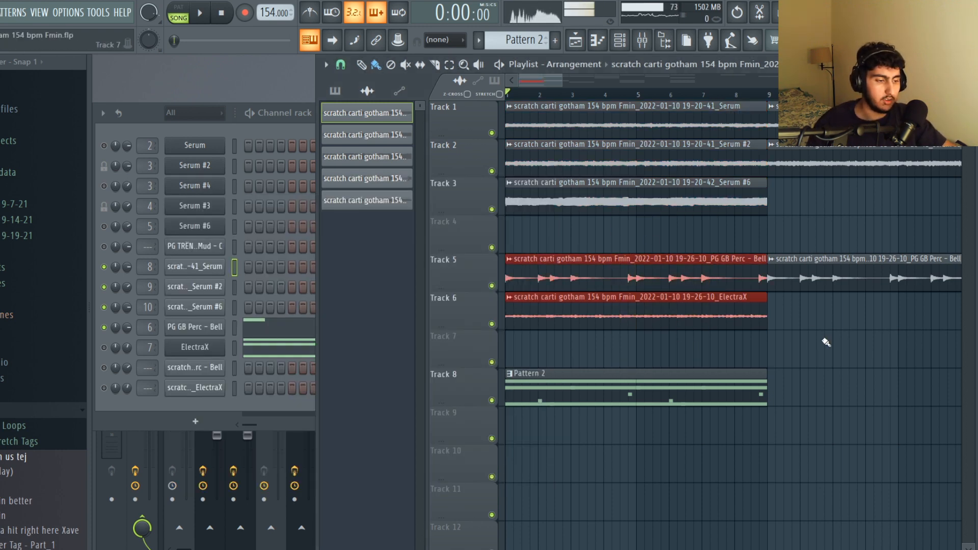
Inspect the PG GB Perc - Bell sampler, its piano roll notes and its parametric EQ, with playback
{"action": "left_click", "coordinate": [195, 327]}
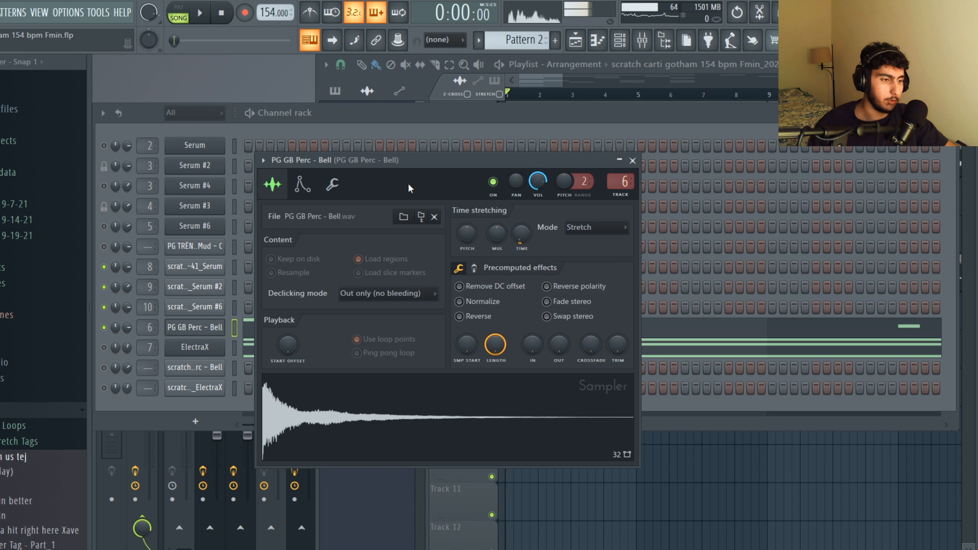
{"action": "key", "text": "F7"}
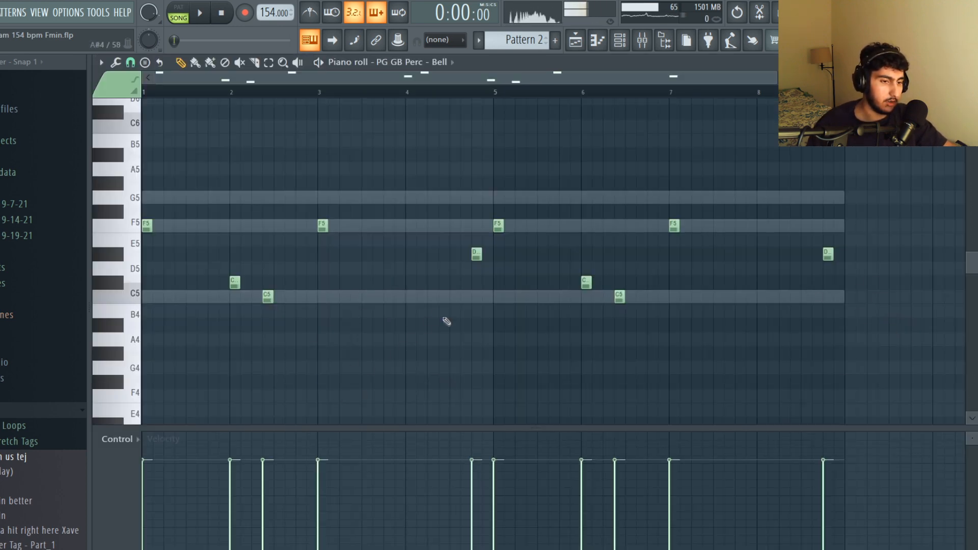
{"action": "key", "text": "space"}
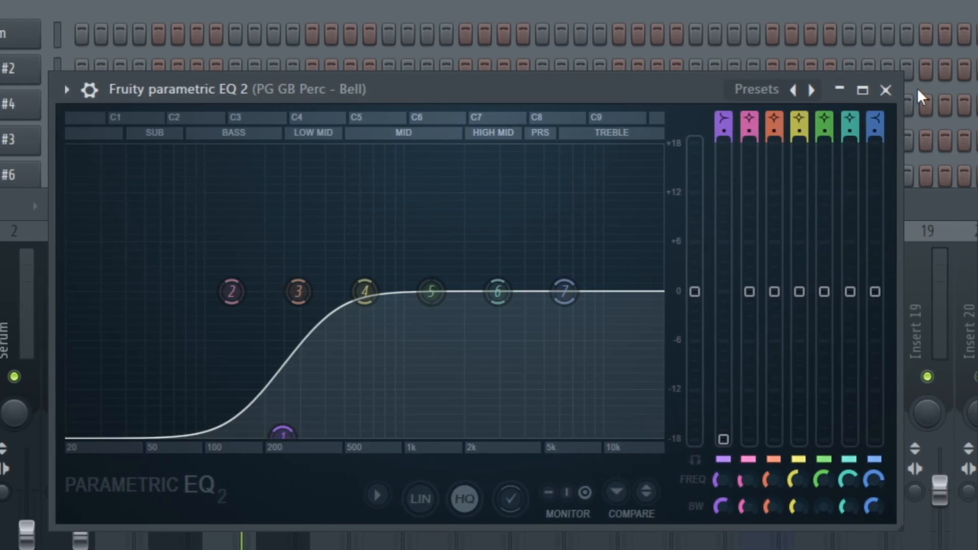
{"action": "left_click", "coordinate": [895, 90]}
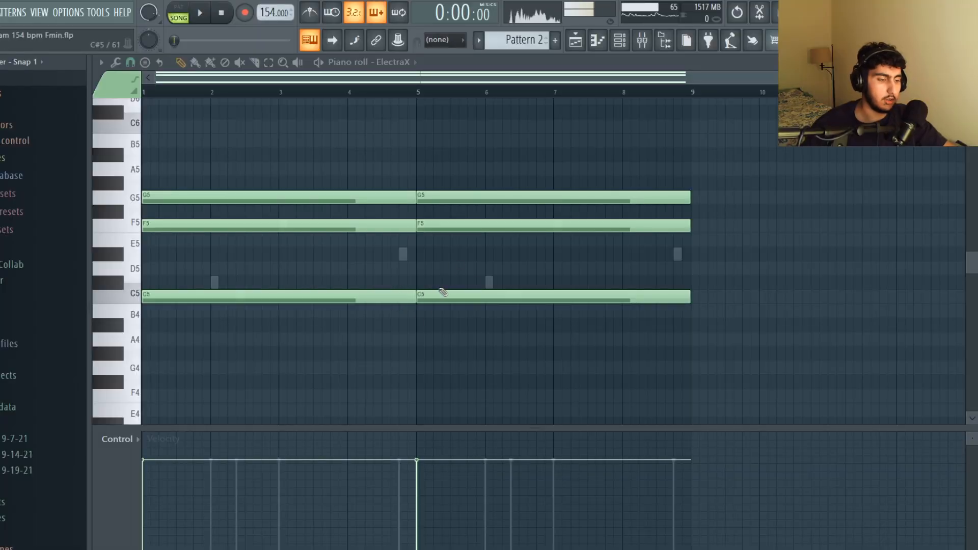
Lower both G#5 notes of the ElectraX chord to G5 in the piano roll
{"action": "left_click_drag", "start_coordinate": [471, 288], "coordinate": [245, 129]}
{"action": "scroll", "coordinate": [321, 166], "scroll_direction": "up", "scroll_amount": 1}
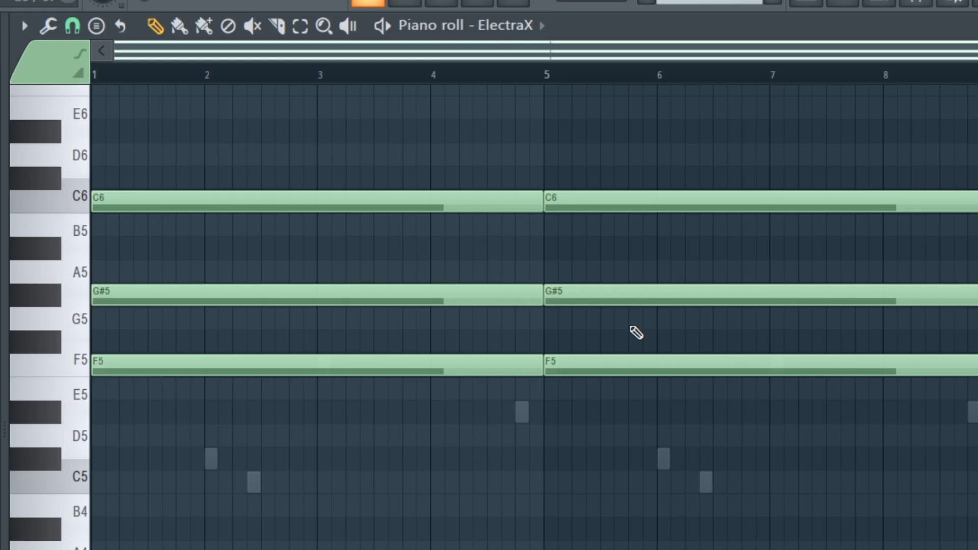
{"action": "left_click_drag", "start_coordinate": [630, 327], "coordinate": [525, 265]}
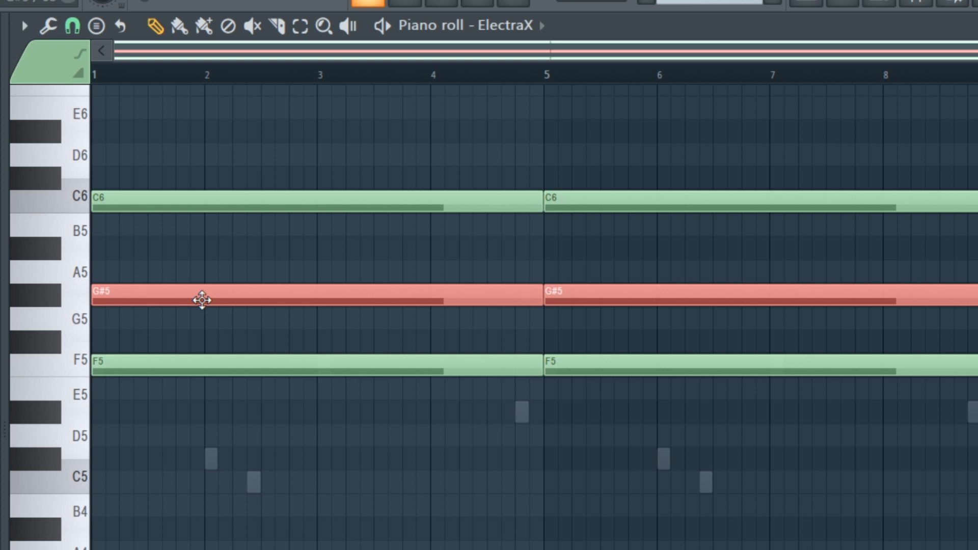
{"action": "left_click_drag", "start_coordinate": [201, 300], "coordinate": [194, 325]}
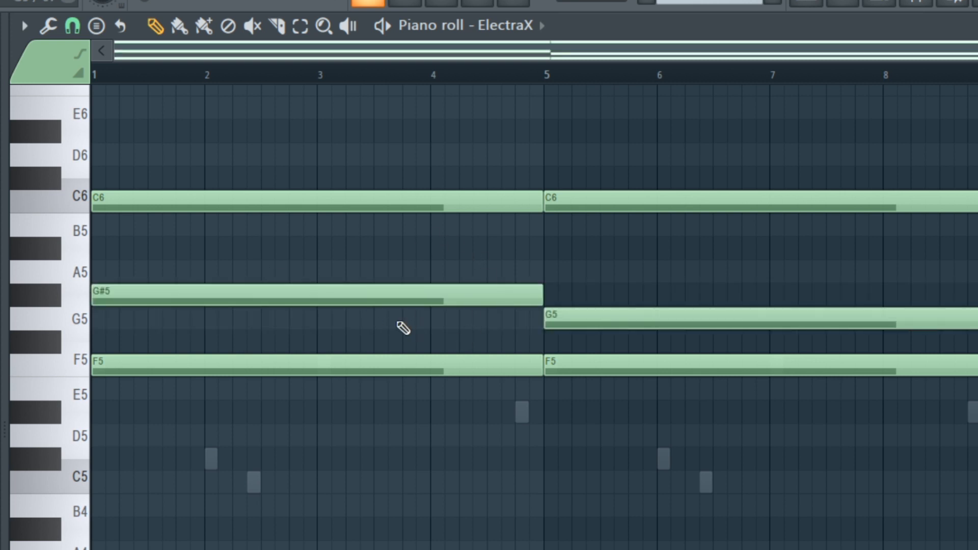
{"action": "left_click_drag", "start_coordinate": [418, 335], "coordinate": [356, 275]}
{"action": "left_click", "coordinate": [360, 273]}
{"action": "left_click_drag", "start_coordinate": [301, 301], "coordinate": [318, 317]}
Lower both C6 notes of the ElectraX chord by an octave to C5 in the piano roll and audition the chord
{"action": "key", "text": "ctrl+a"}
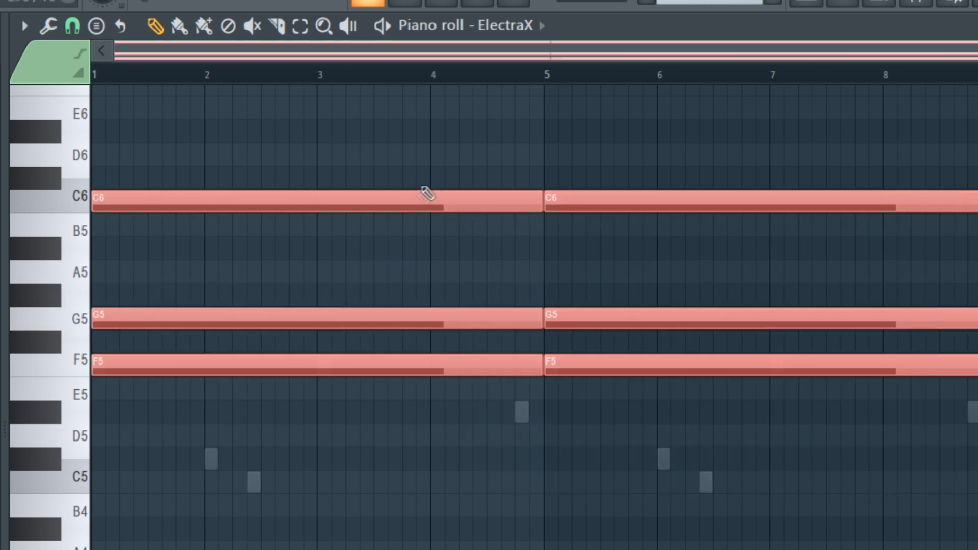
{"action": "left_click", "coordinate": [573, 273]}
{"action": "left_click_drag", "start_coordinate": [634, 280], "coordinate": [366, 137]}
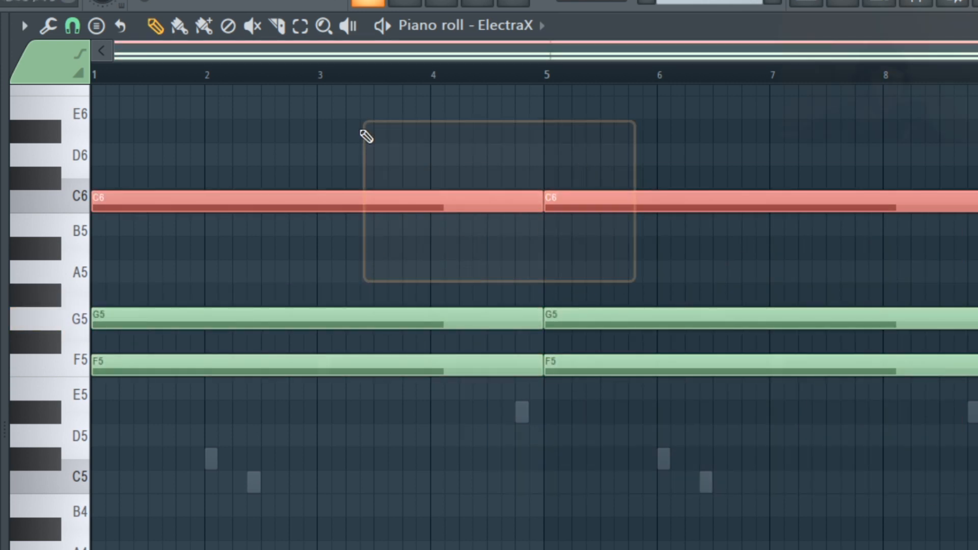
{"action": "key", "text": "ctrl+Down"}
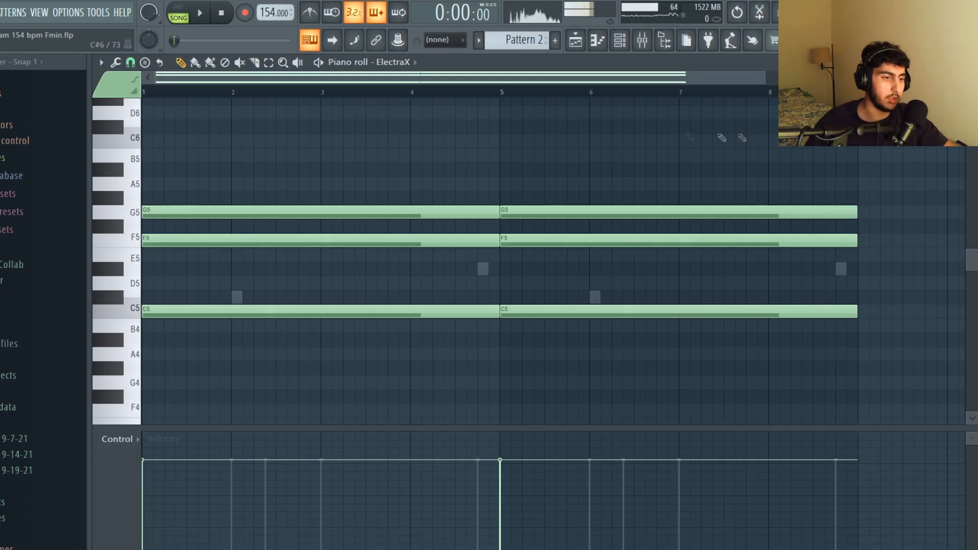
{"action": "key", "text": "space"}
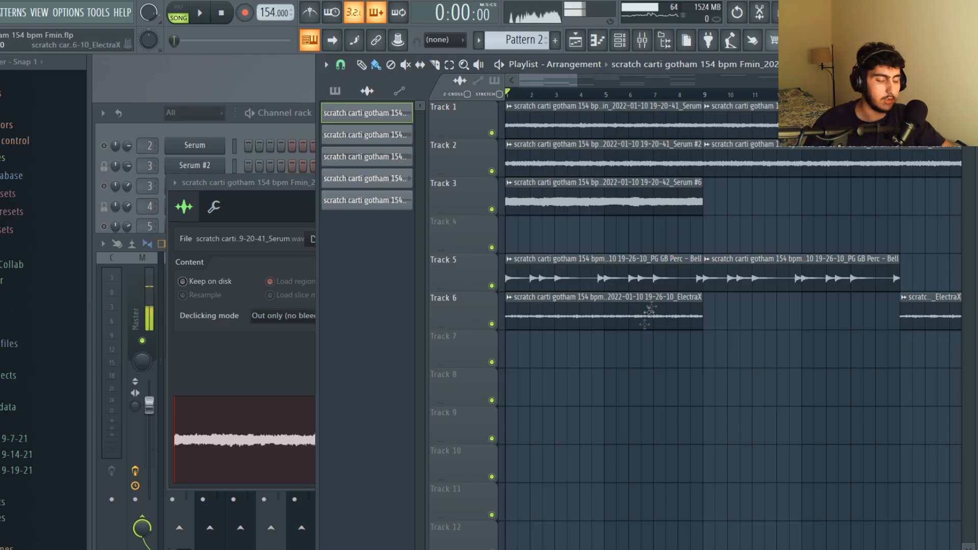
Review the loop's bounced clips in the playlist, then open the full beat project and look over its track arrangement
{"action": "left_click_drag", "start_coordinate": [689, 404], "coordinate": [619, 278]}
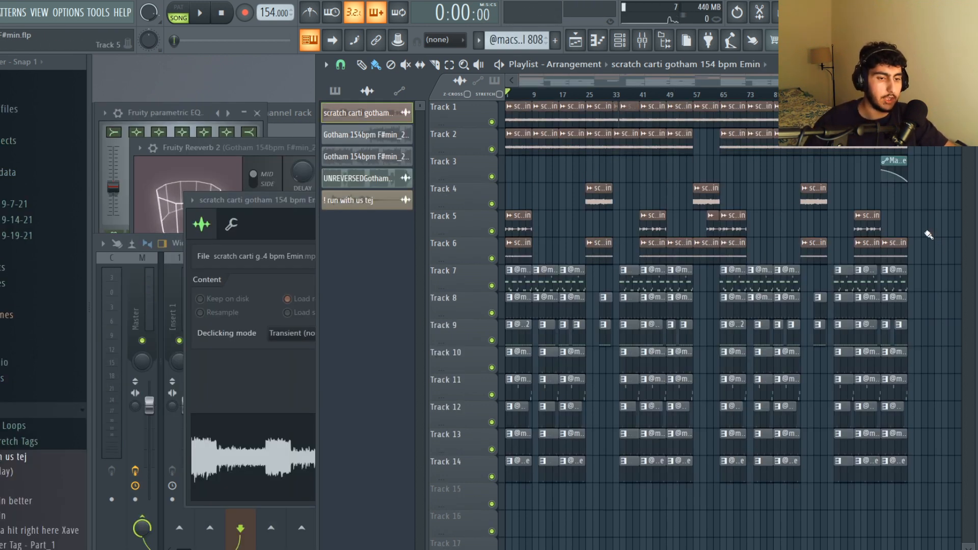
{"action": "left_click_drag", "start_coordinate": [936, 250], "coordinate": [508, 115]}
{"action": "left_click", "coordinate": [651, 182]}
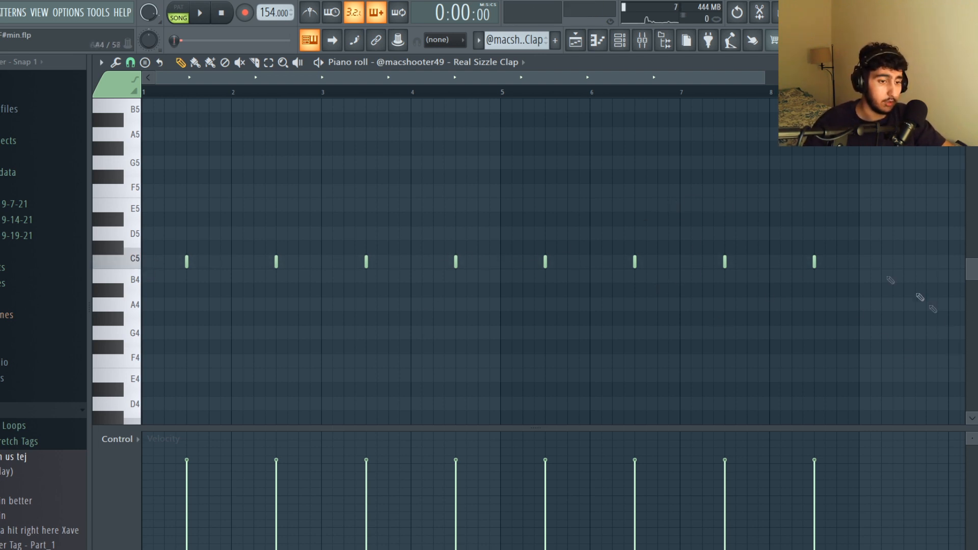
Inspect the Real Sizzle Clap, Real Deal Hi-Hat #2 and Young Dy Snare patterns in the piano roll, with playback
{"action": "key", "text": "space"}
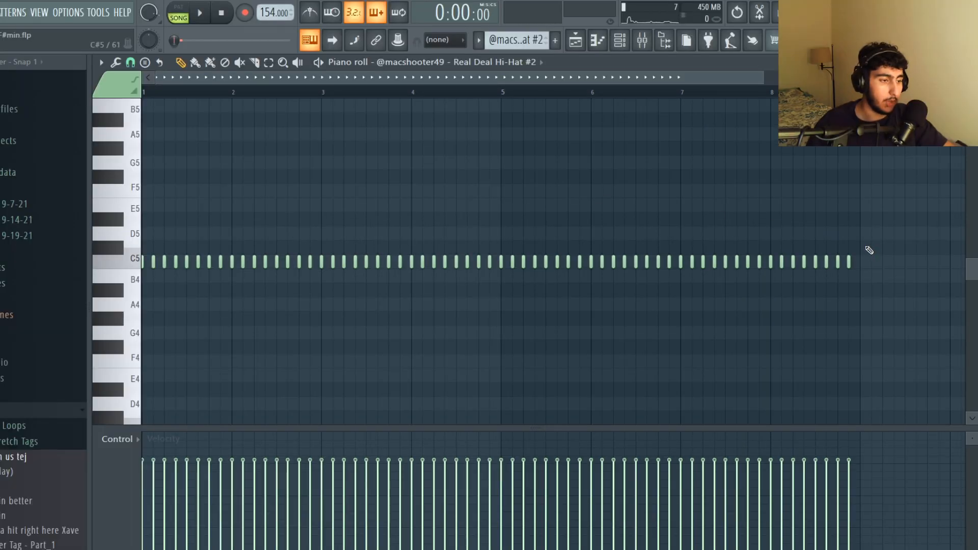
{"action": "left_click_drag", "start_coordinate": [899, 228], "coordinate": [142, 273]}
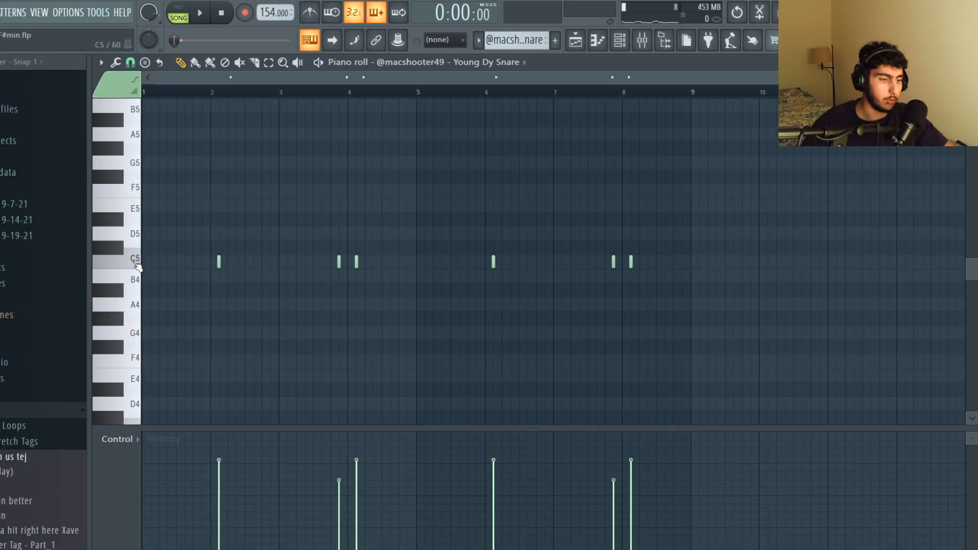
{"action": "key", "text": "space"}
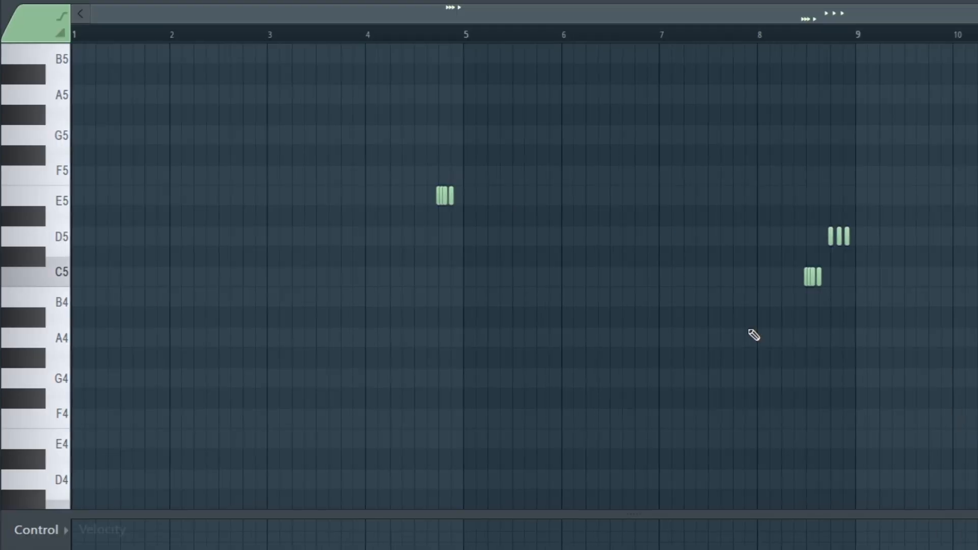
Inspect the pattern with short note rolls on E5, C5 and D5, plus the Rory x Yung Mal Open Hat and Purchase Triange patterns, with playback
{"action": "key", "text": "space"}
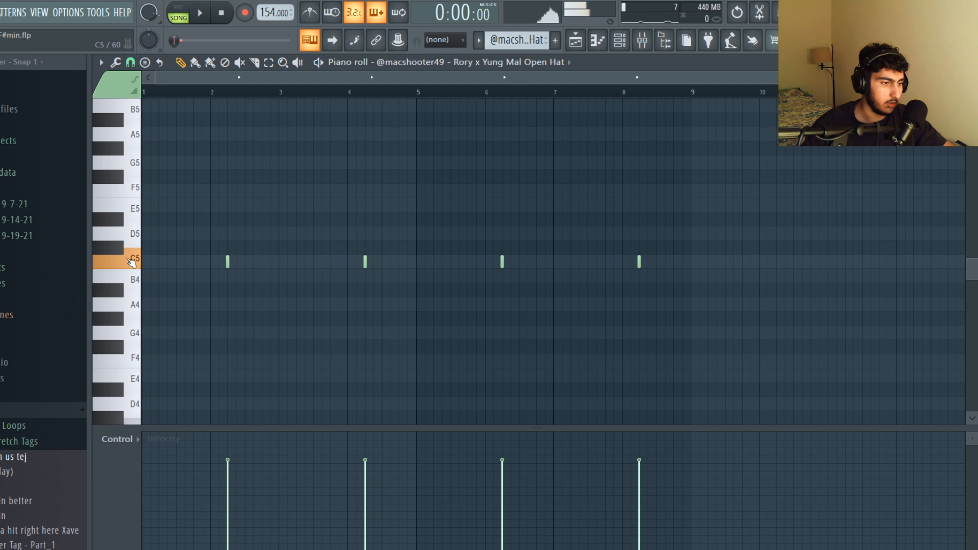
{"action": "key", "text": "space"}
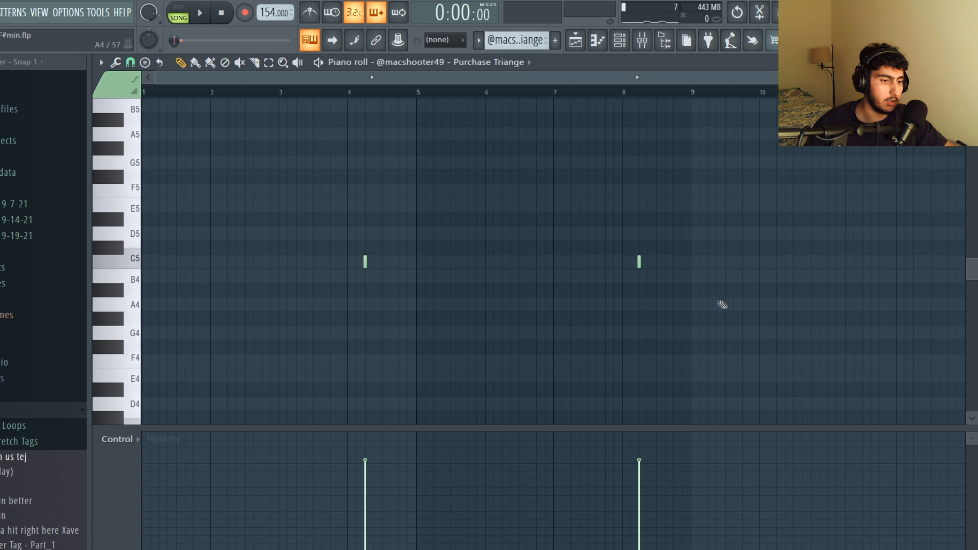
{"action": "left_click_drag", "start_coordinate": [740, 319], "coordinate": [339, 184]}
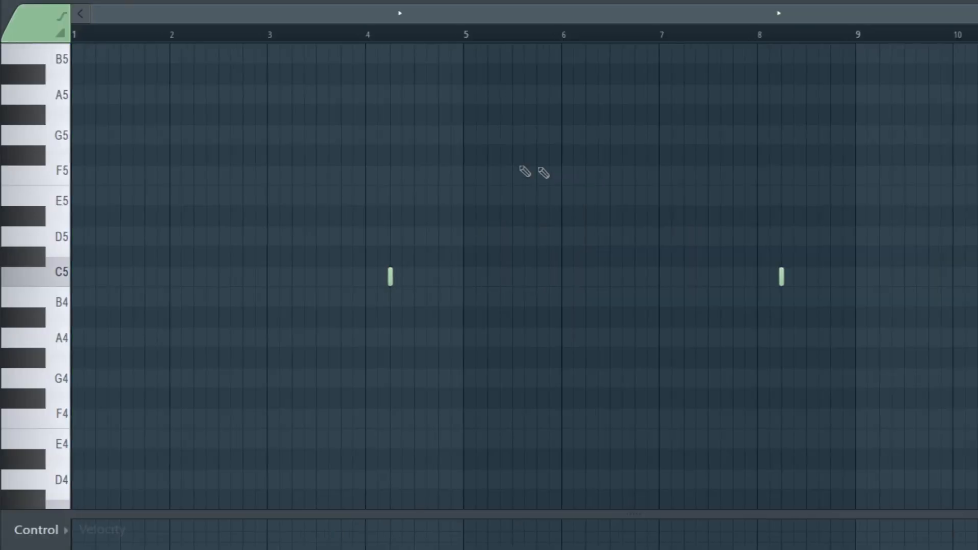
{"action": "key", "text": "space"}
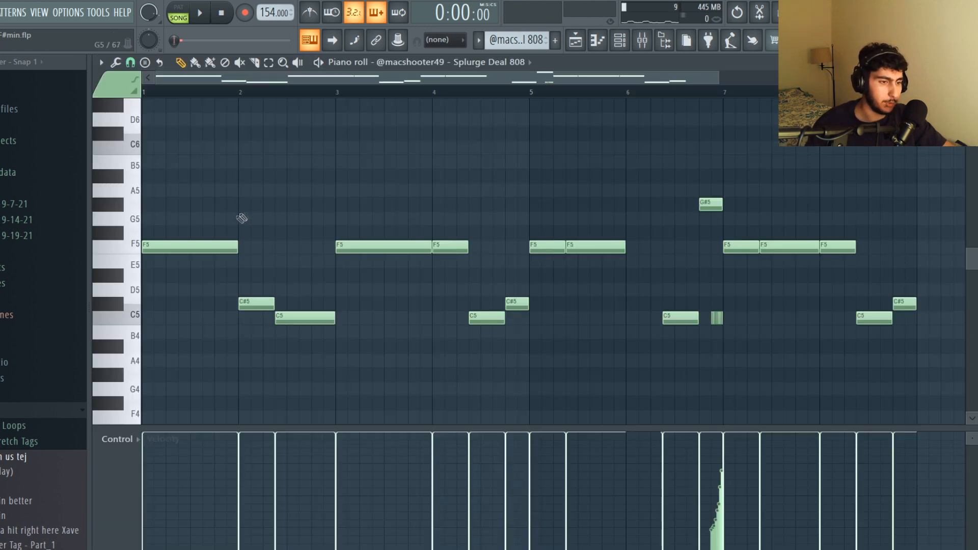
Examine the Splurge Deal 808 pattern's notes in the piano roll and play it back
{"action": "scroll", "coordinate": [155, 257], "scroll_direction": "down", "scroll_amount": 1}
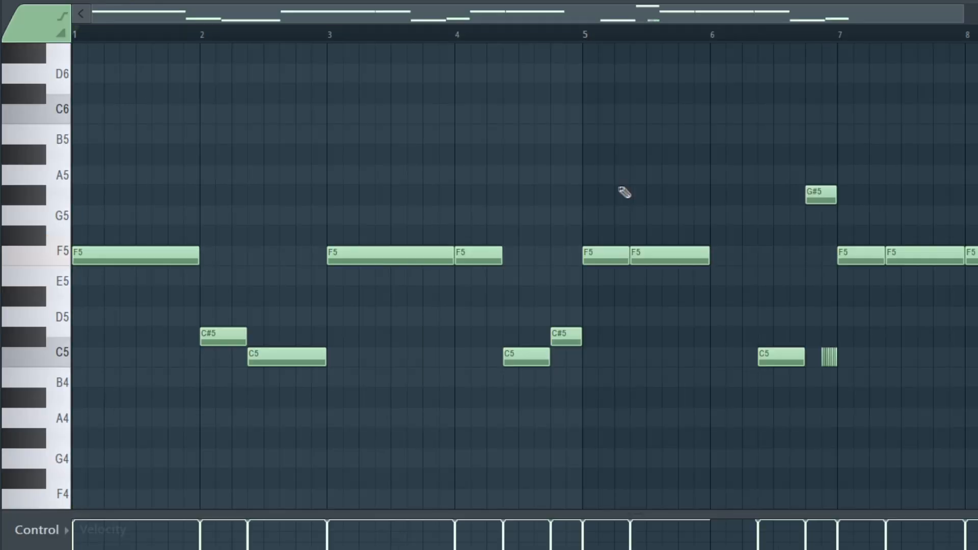
{"action": "key", "text": "space"}
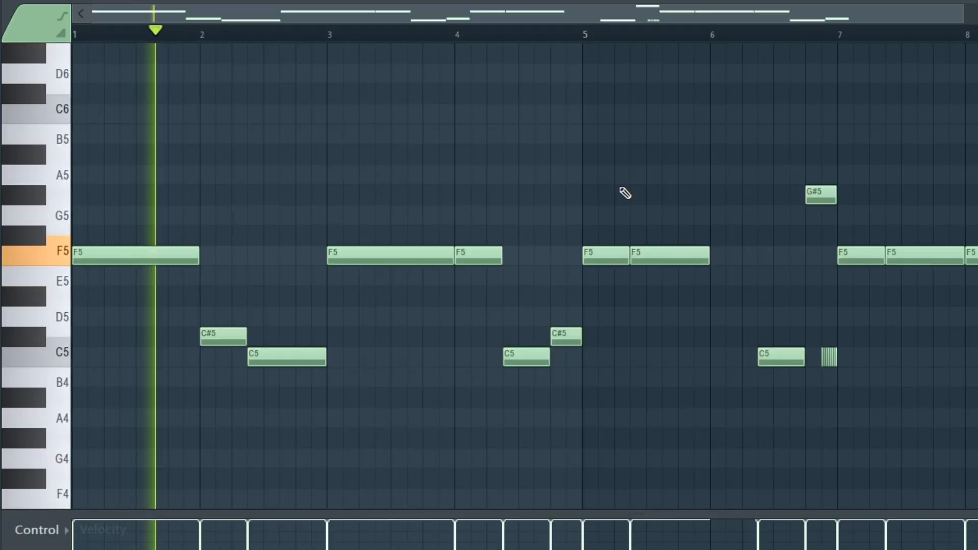